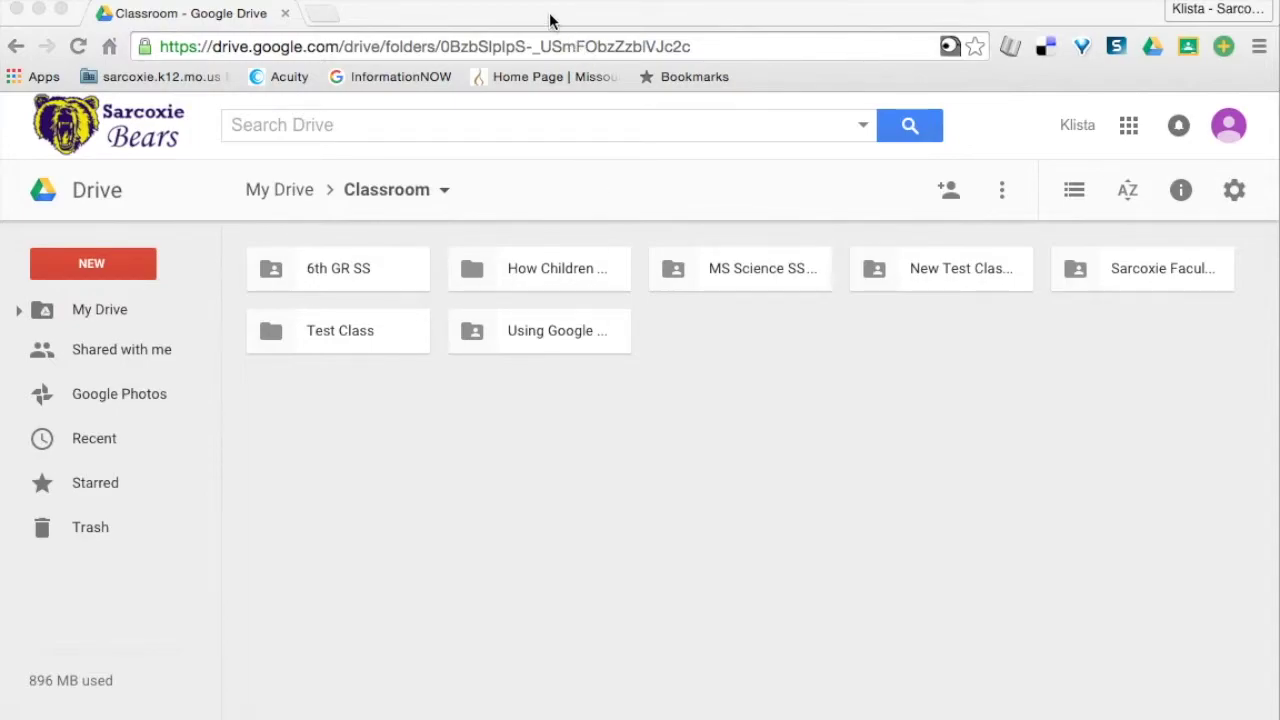
- Drag the Google Drive Classroom folder window down and right to uncover the Google Classroom window
left_click_drag(546, 14, 617, 58)
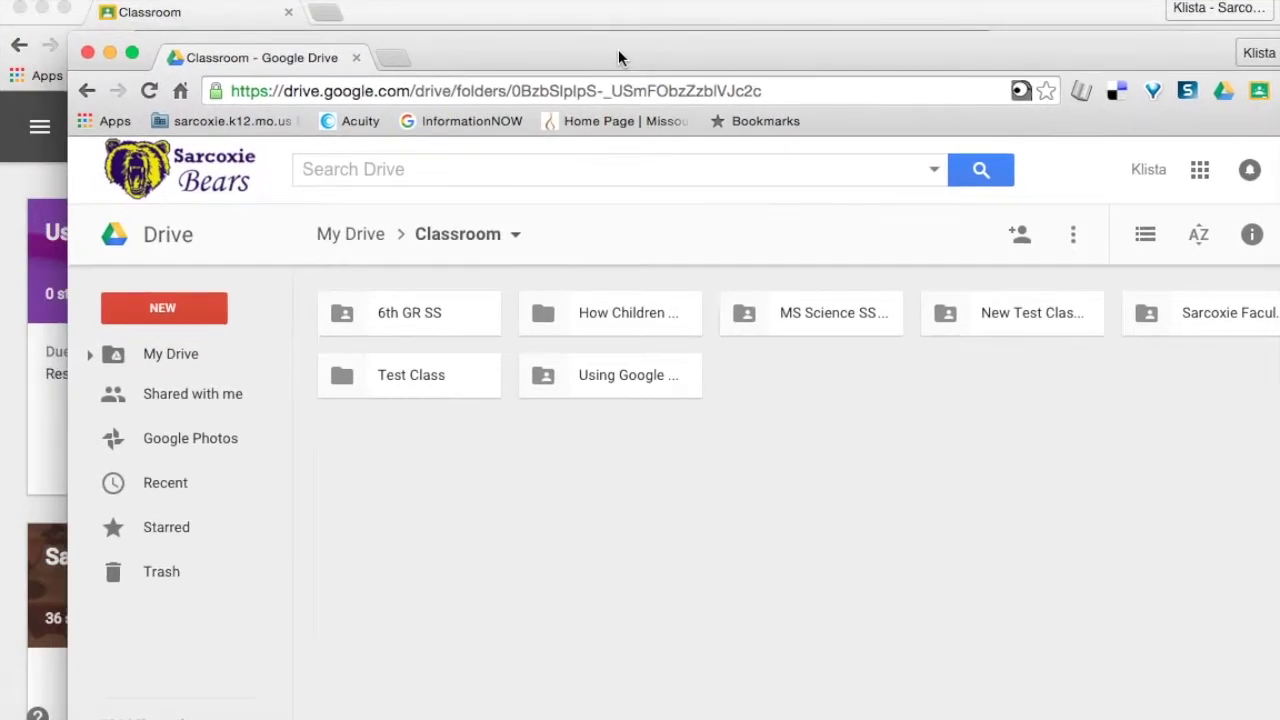
- Bring the Classroom Classes page forward, look over the class cards, then show both browser windows side by side
left_click(484, 12)
scroll(760, 535, "down", 3)
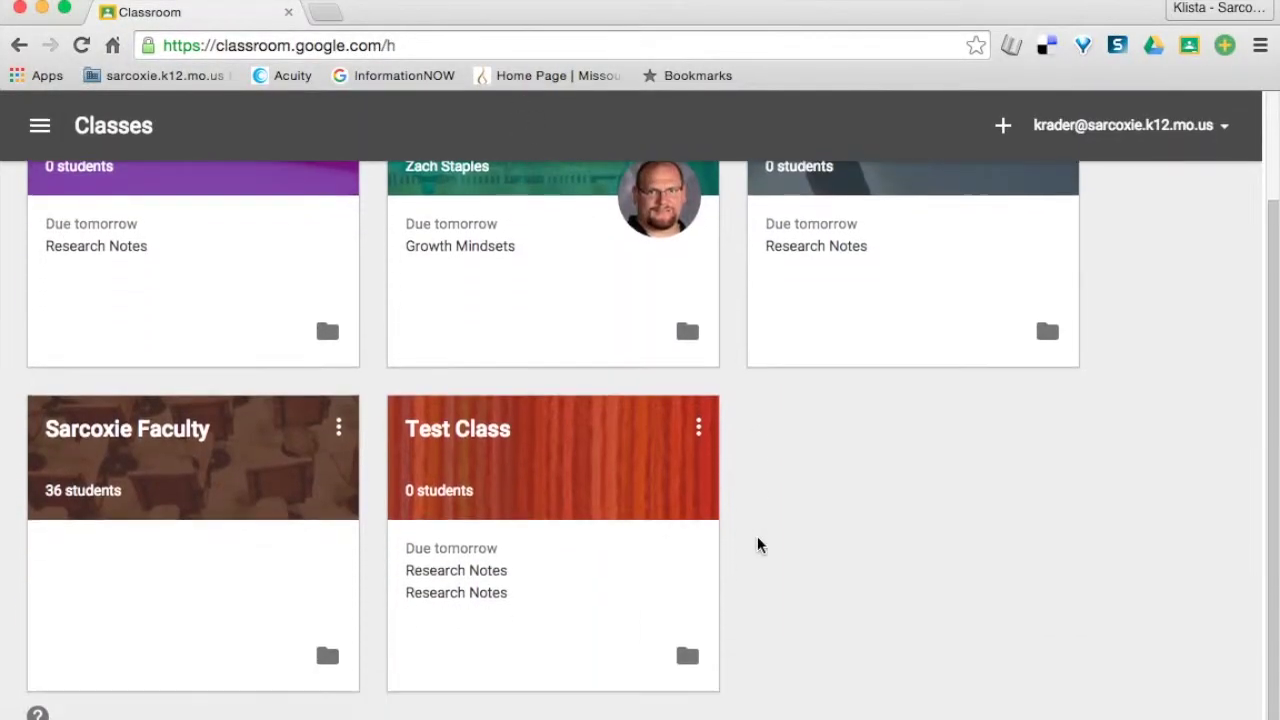
scroll(757, 543, "up", 3)
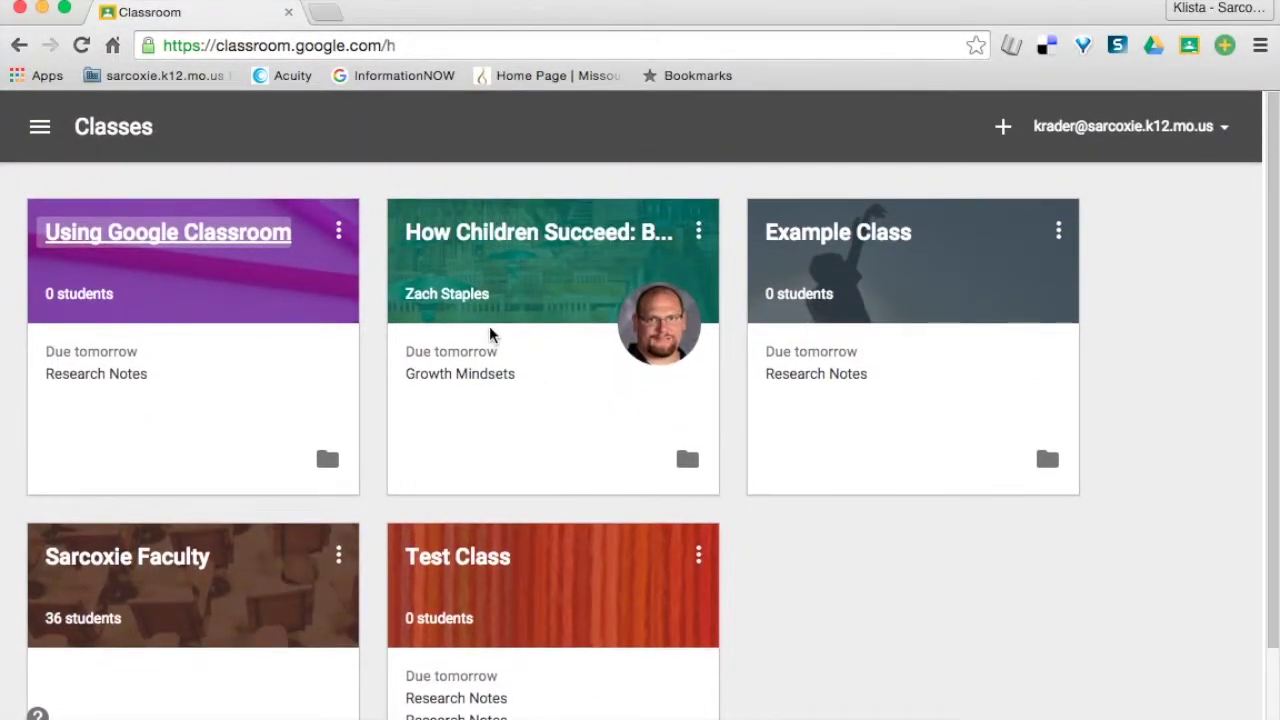
scroll(600, 477, "down", 3)
scroll(598, 477, "up", 3)
key("ctrl+Down")
left_click(746, 478)
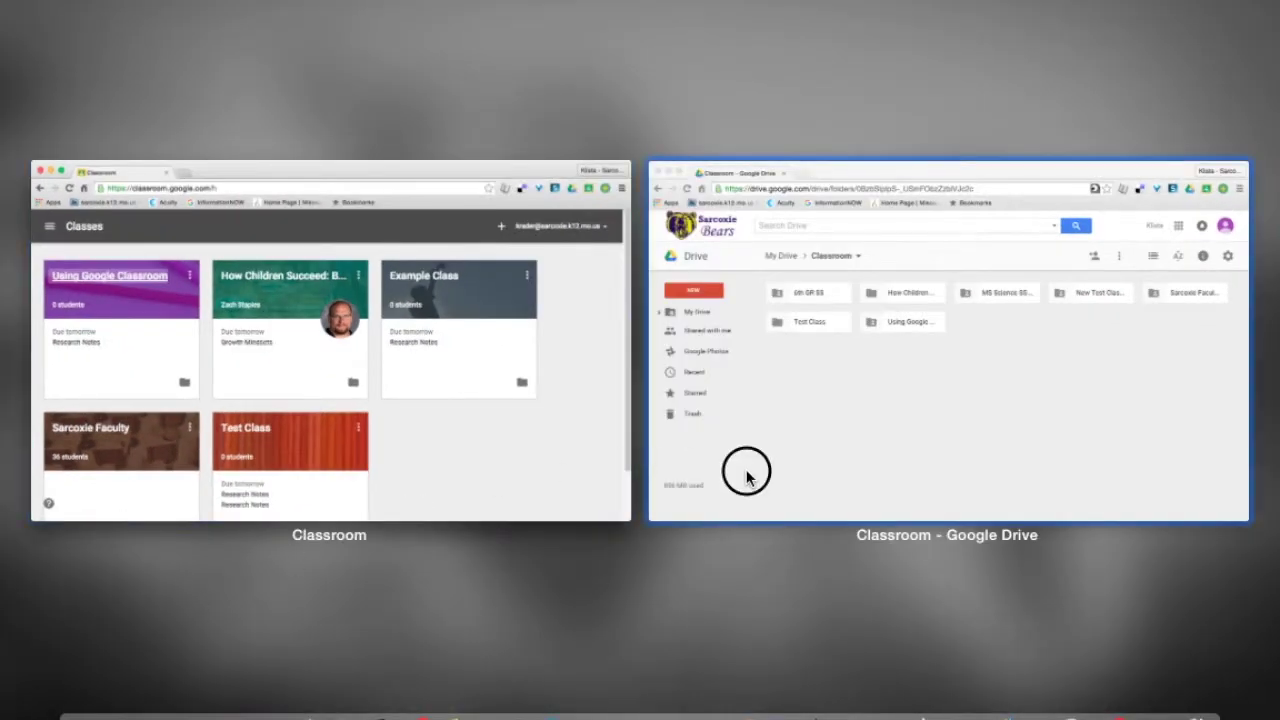
- Reposition the Drive window showing the Classroom folder's class folders, then display both windows side by side again
left_click_drag(777, 46, 700, 6)
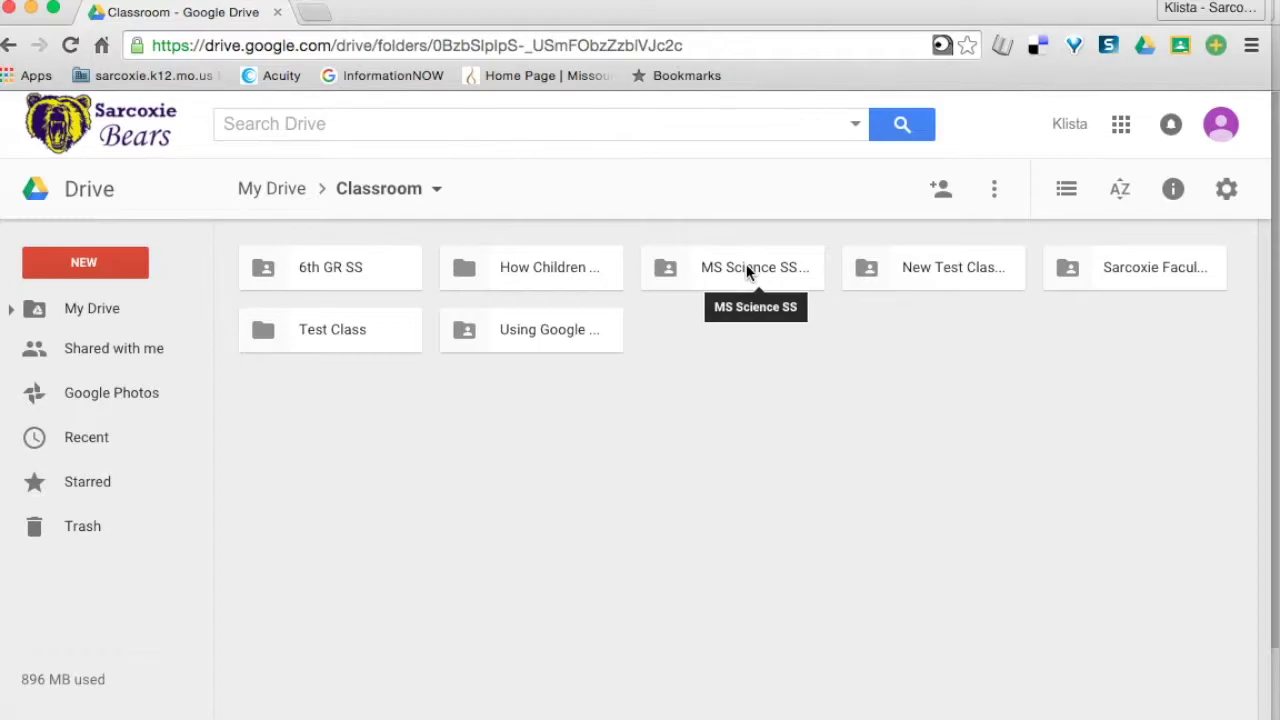
left_click_drag(634, 4, 641, 4)
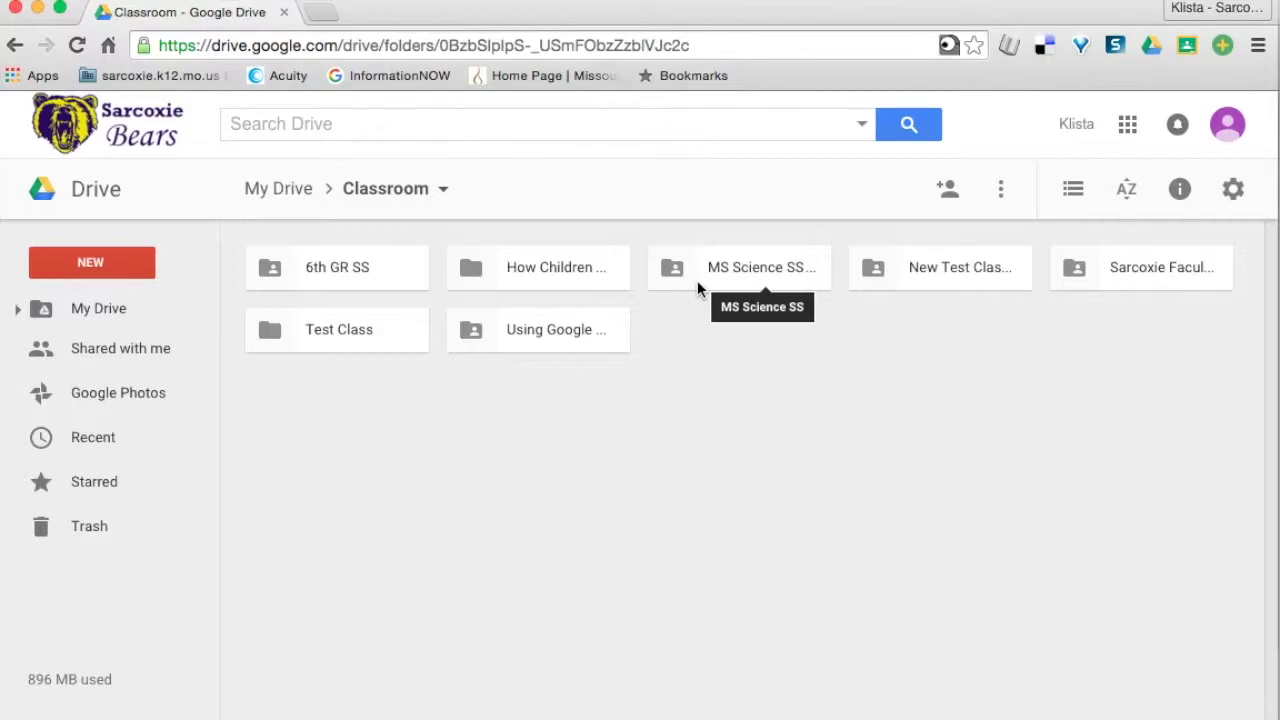
key("ctrl+Down")
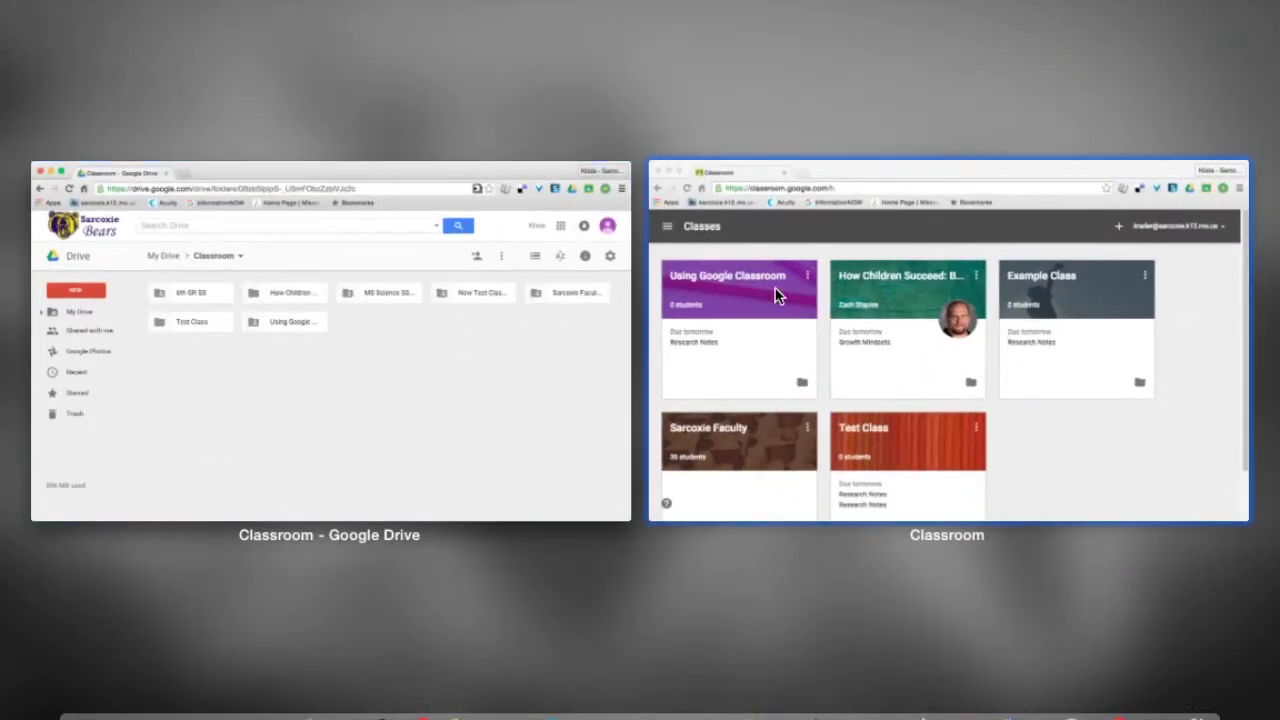
- From the Classroom navigation menu, open the Archived Classes page
left_click(1049, 473)
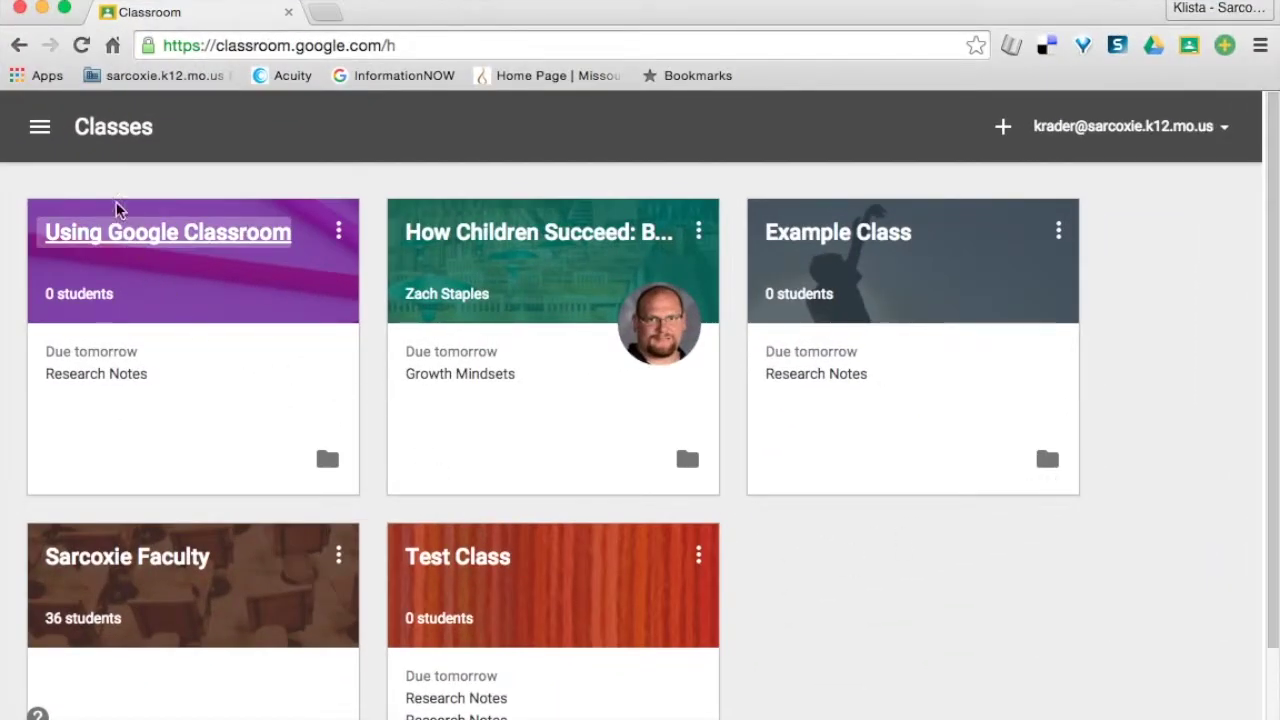
left_click(41, 127)
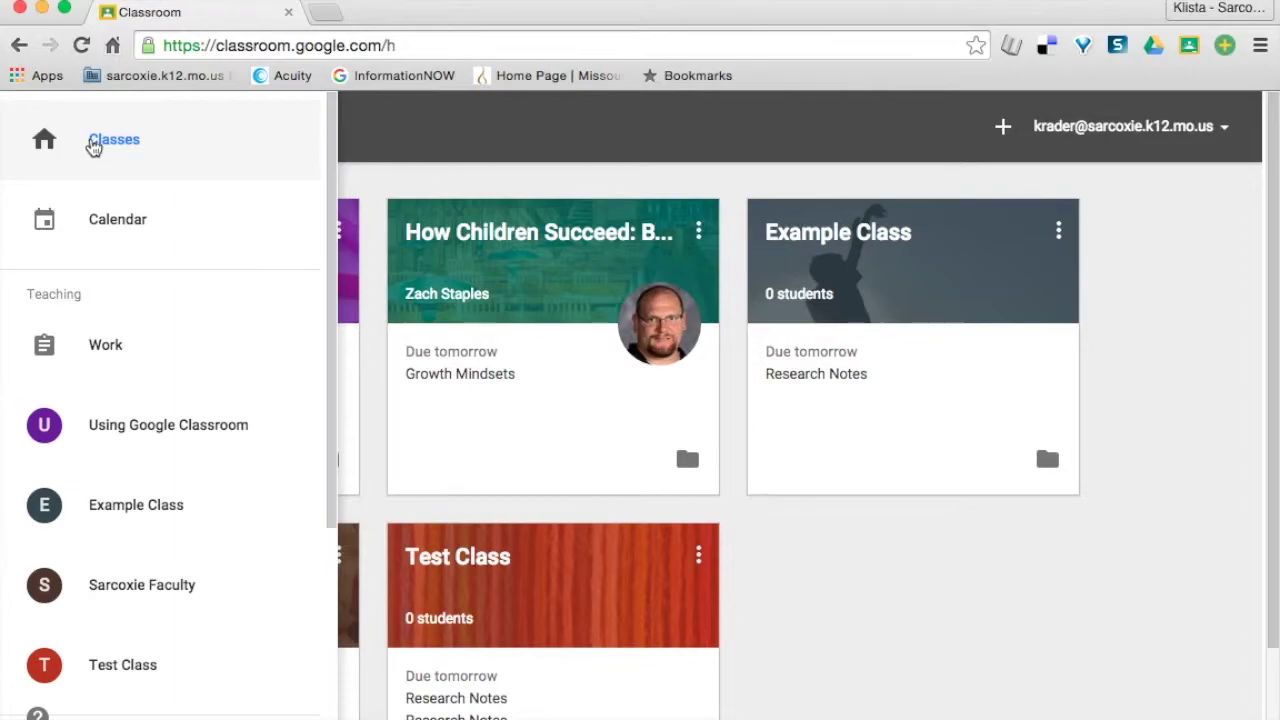
scroll(151, 354, "down", 2)
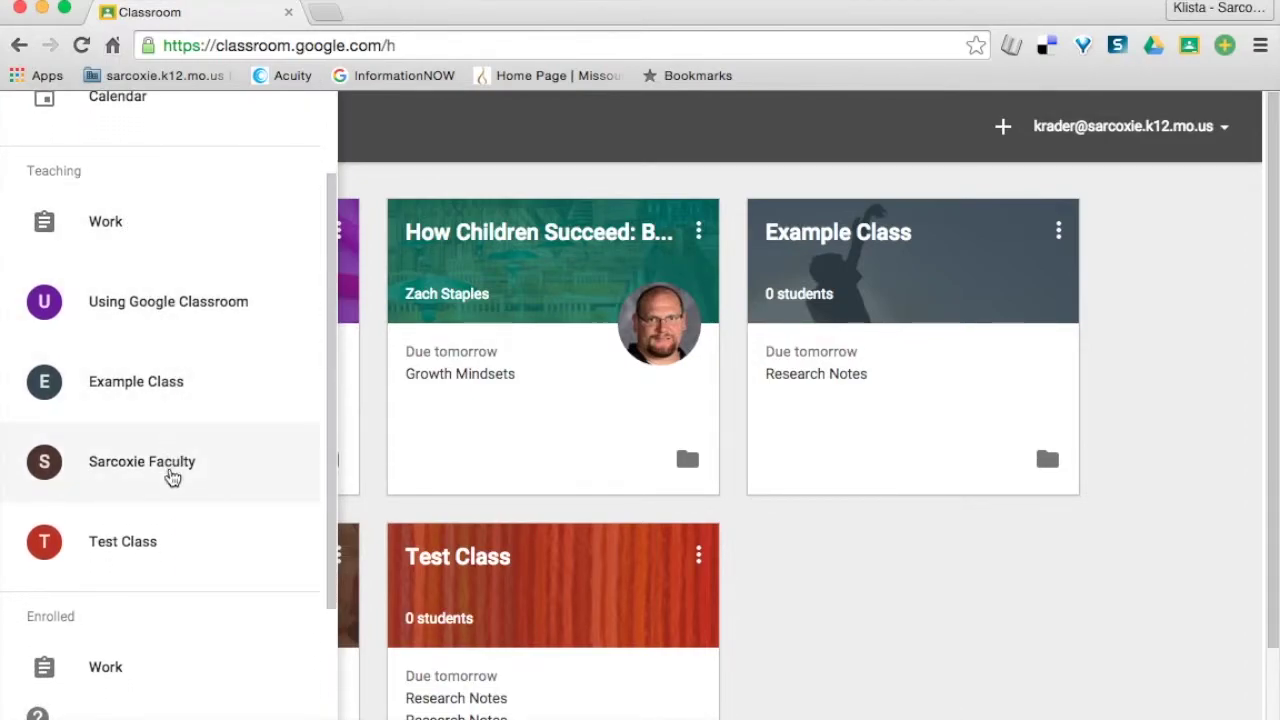
scroll(140, 536, "down", 1)
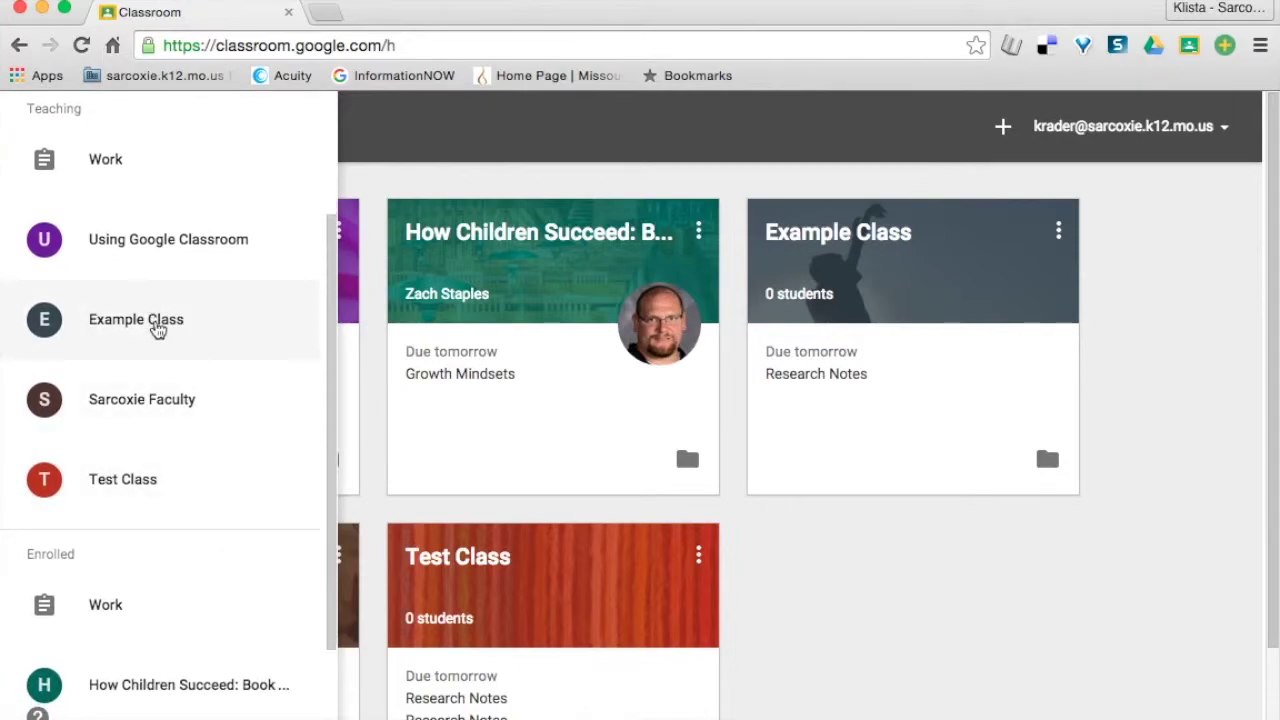
scroll(145, 523, "down", 2)
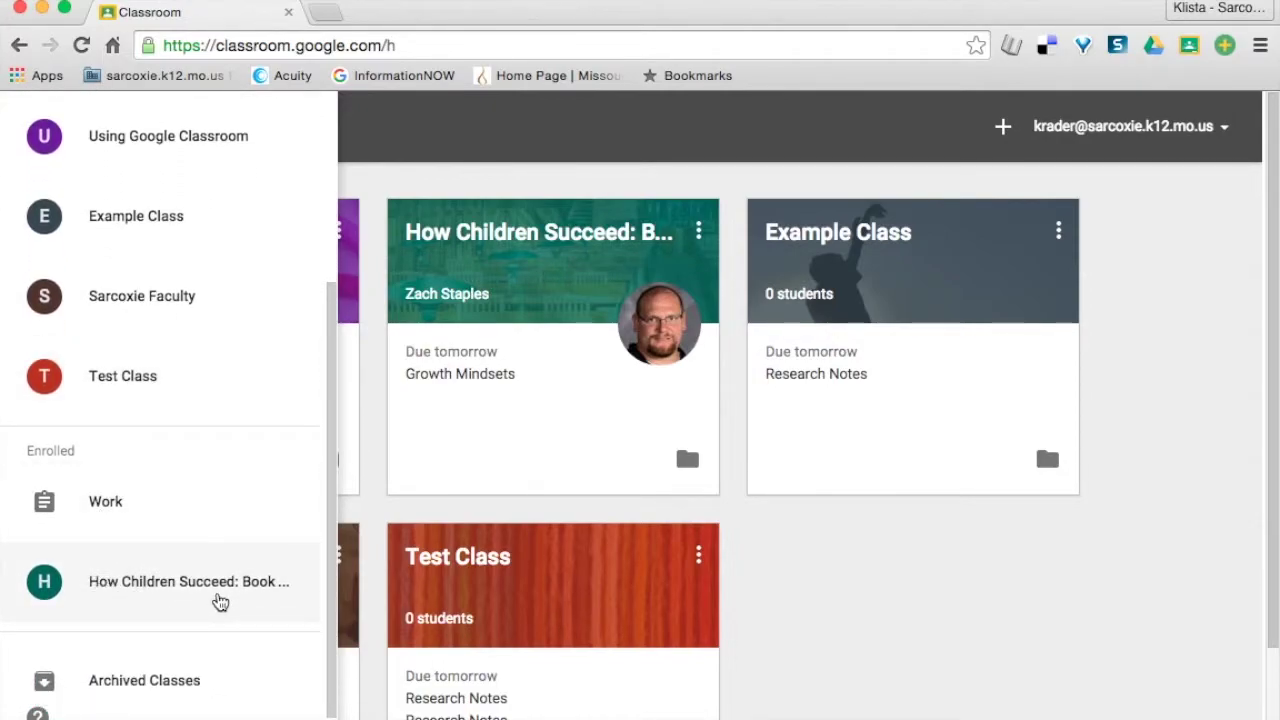
scroll(218, 600, "down", 1)
scroll(216, 602, "down", 1)
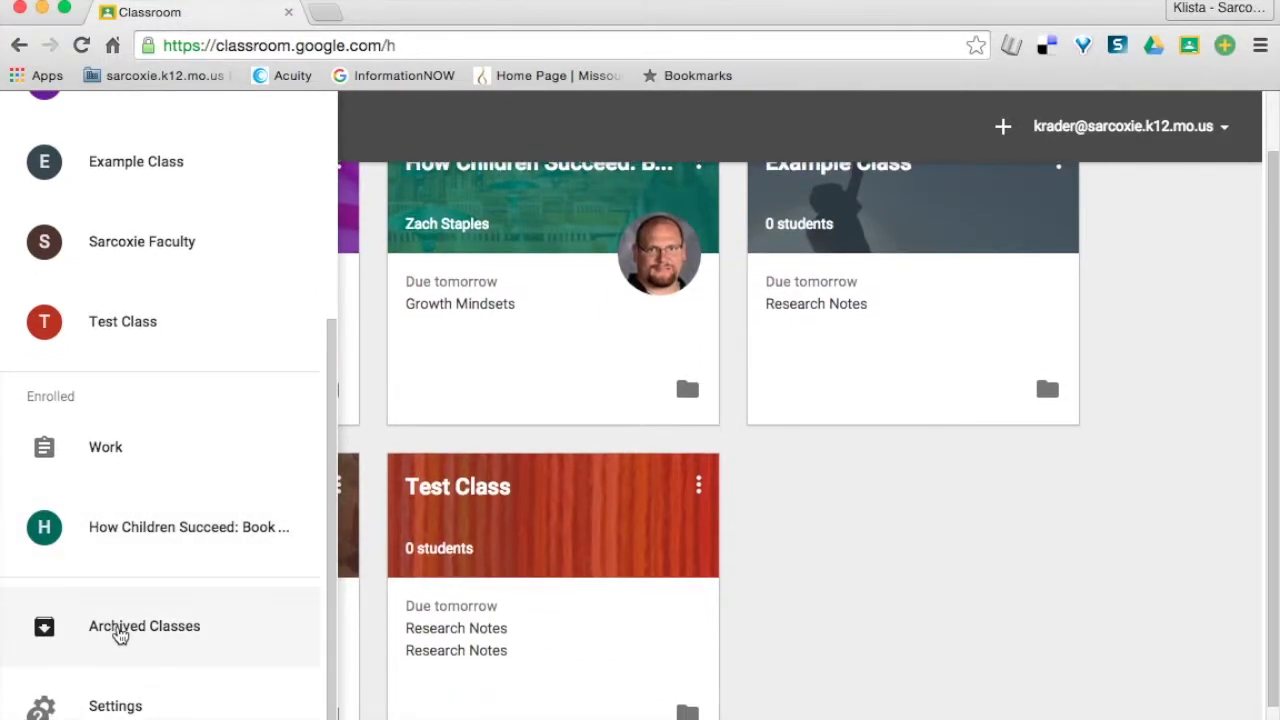
left_click(119, 630)
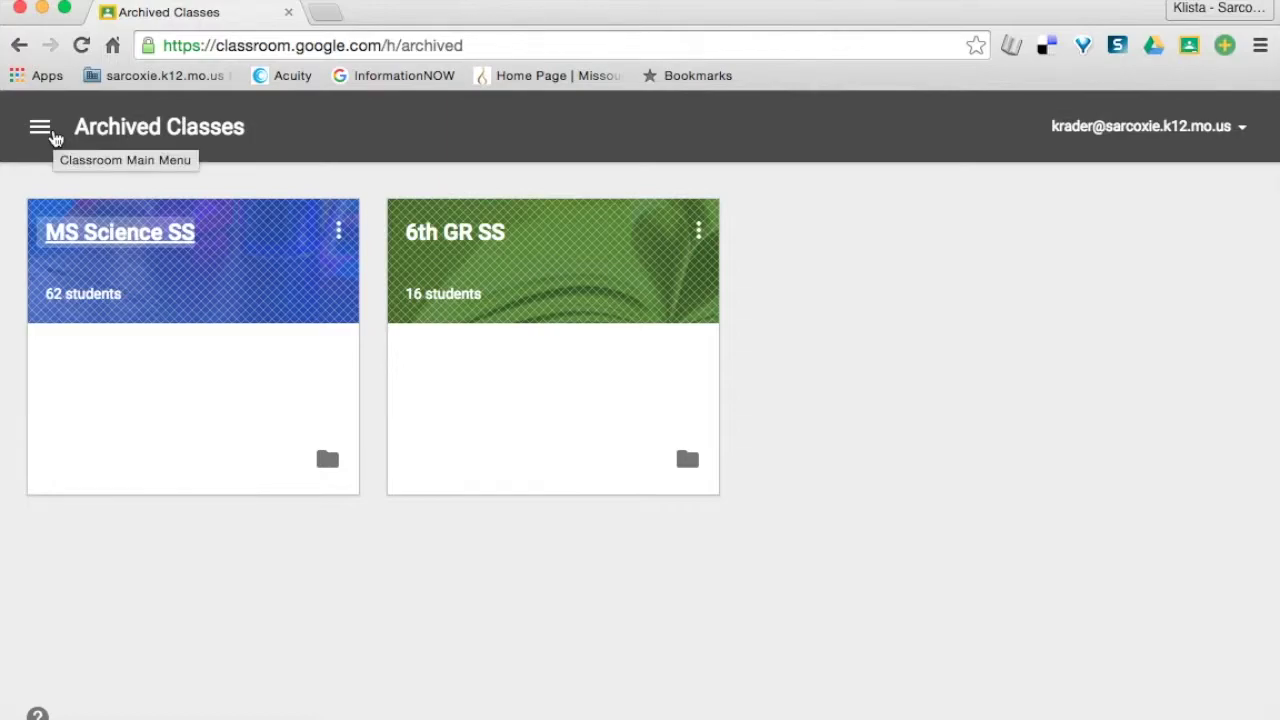
- Open the Using Google Classroom class stream from the navigation menu
left_click(48, 134)
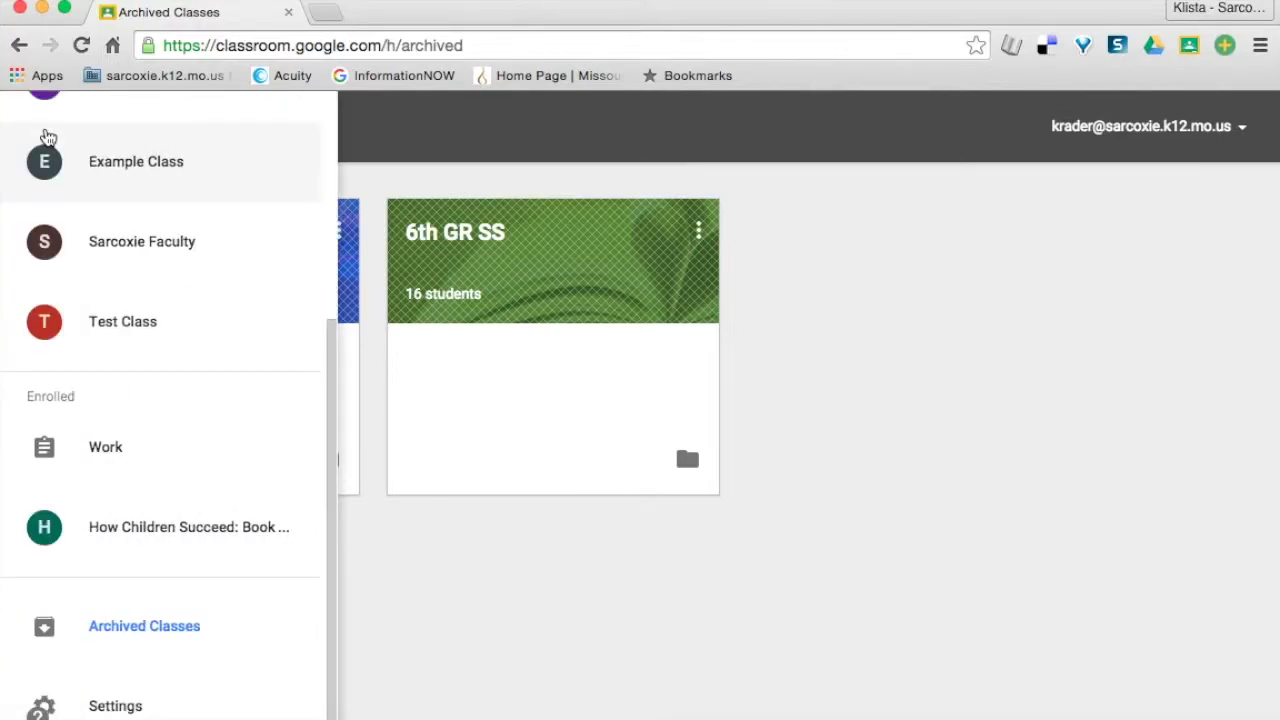
scroll(80, 217, "up", 3)
left_click(107, 244)
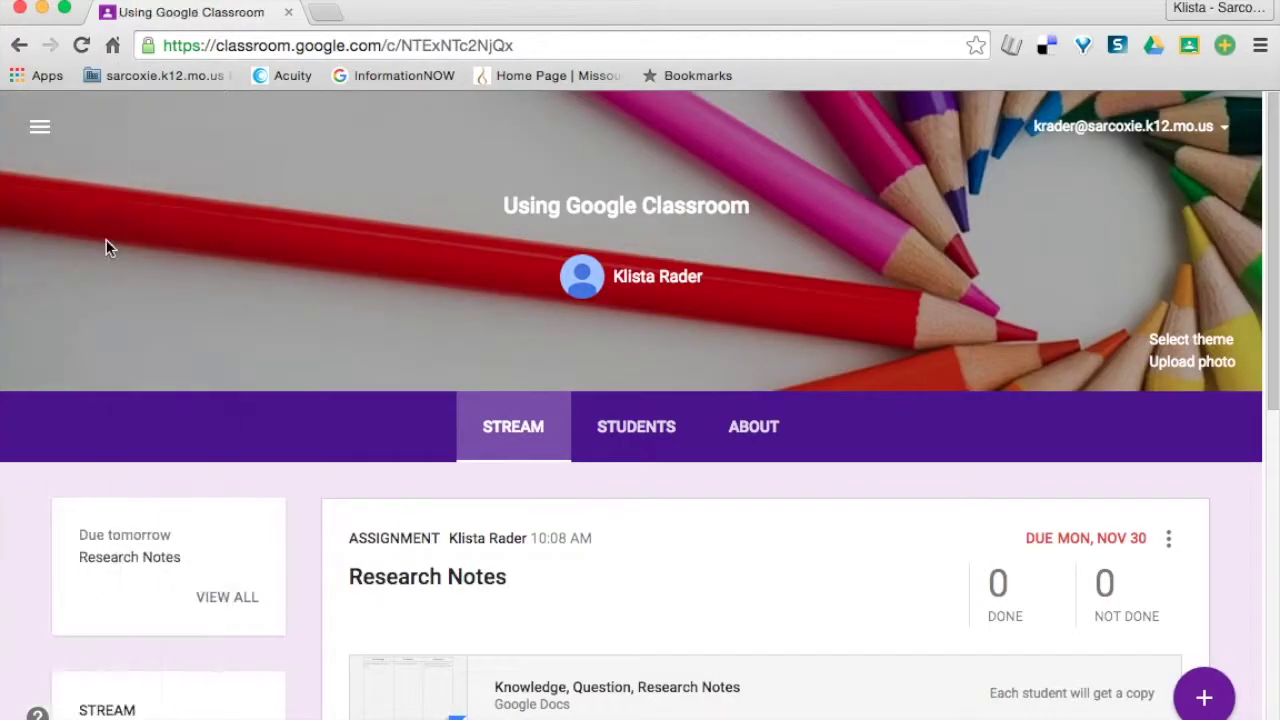
- Reuse the Brainstorming Ideas post from 6th GR SS as a new assignment, keeping its Padlet link
scroll(296, 573, "down", 2)
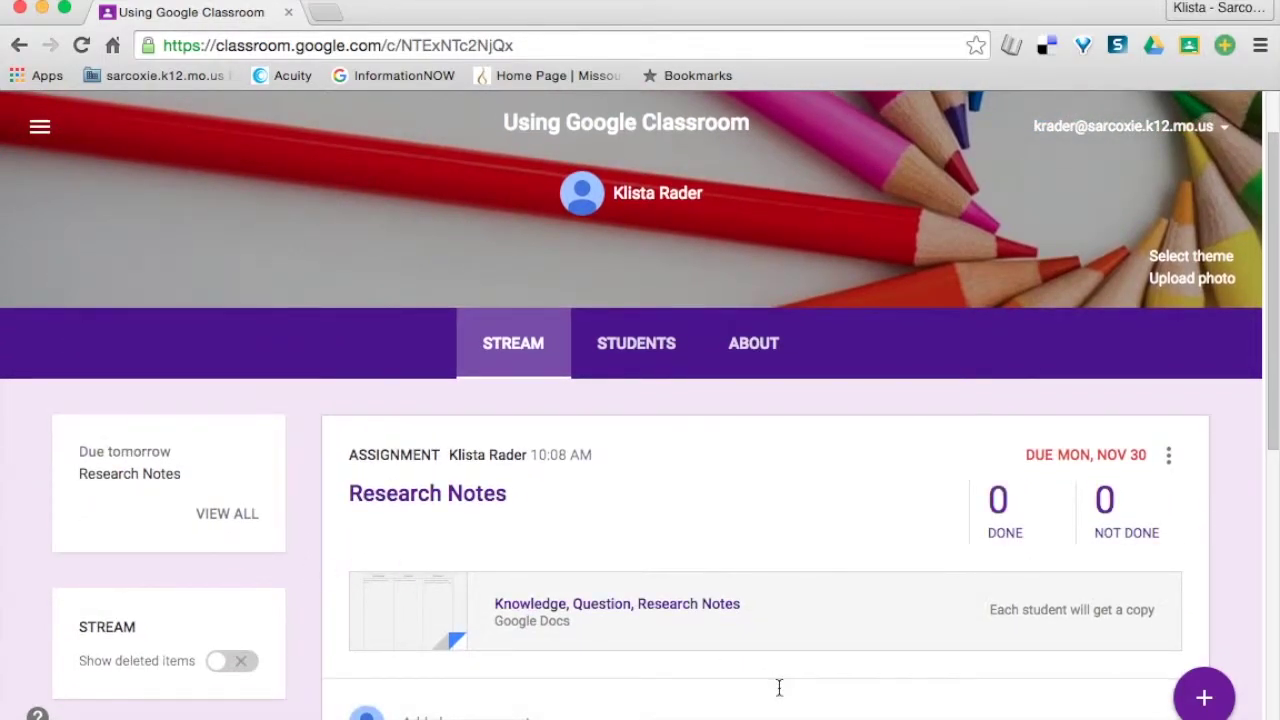
scroll(796, 546, "up", 2)
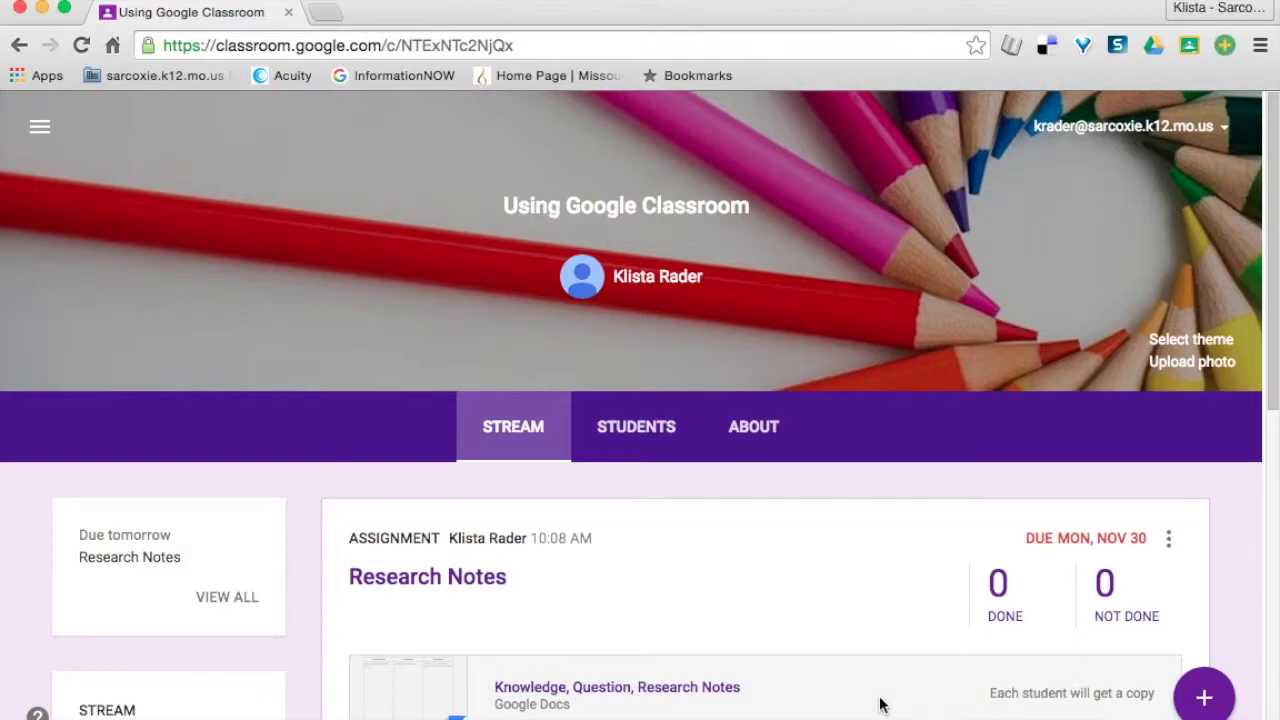
mouse_move(1197, 706)
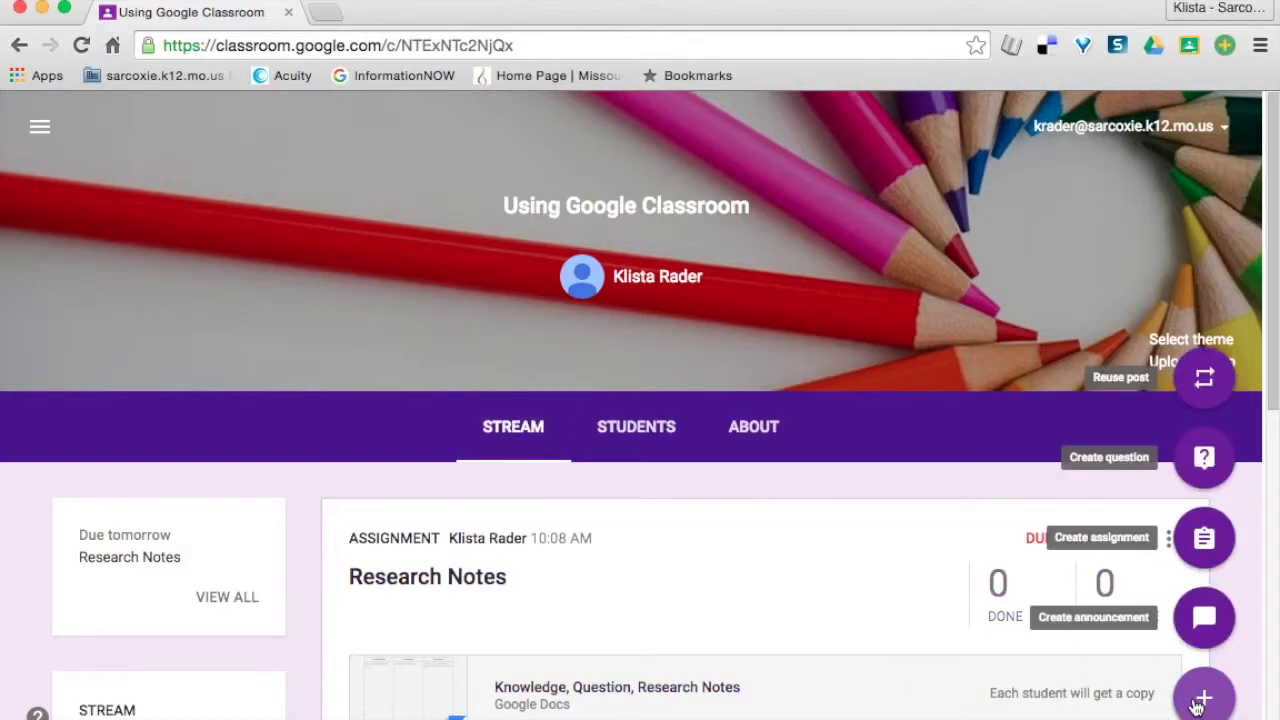
left_click(1205, 380)
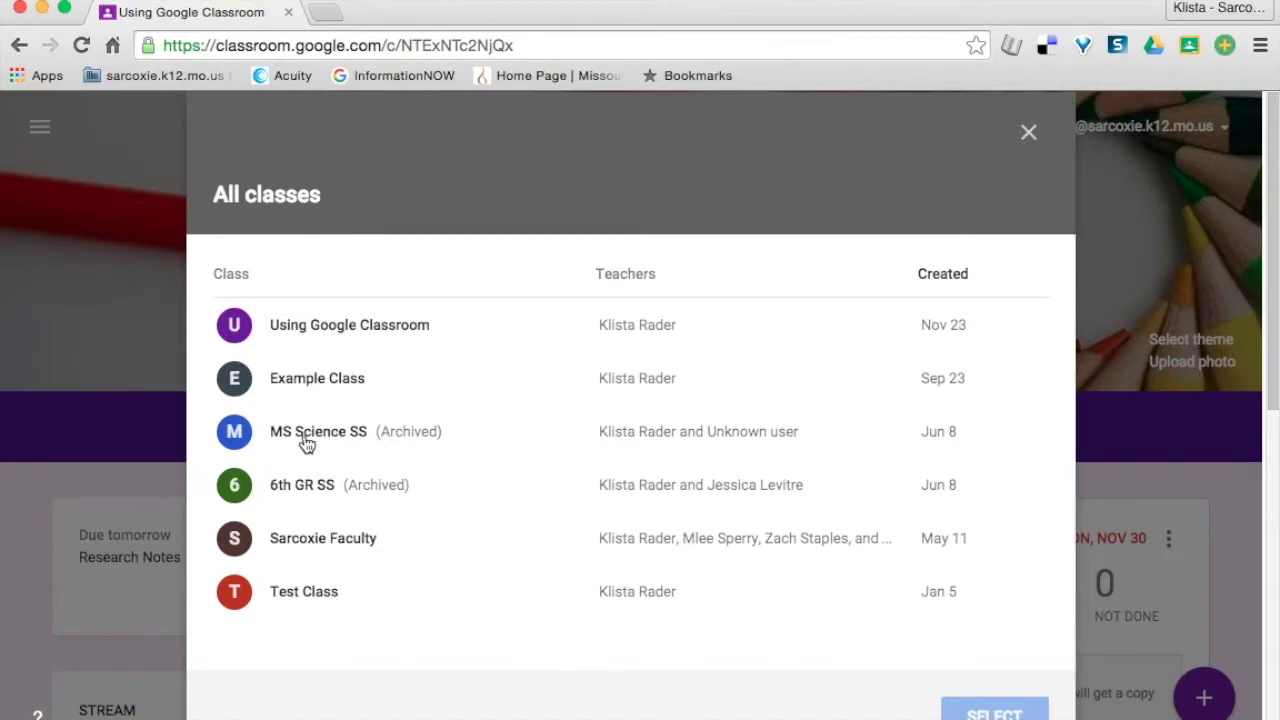
left_click(315, 491)
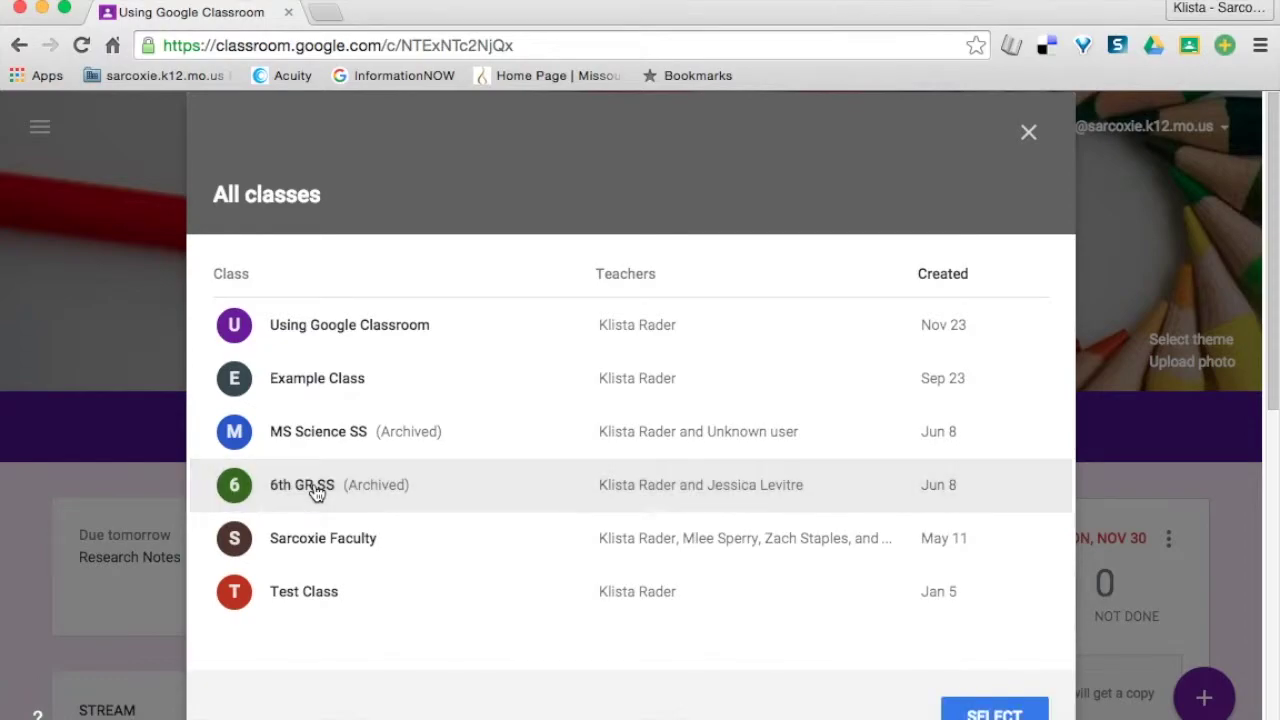
left_click(985, 712)
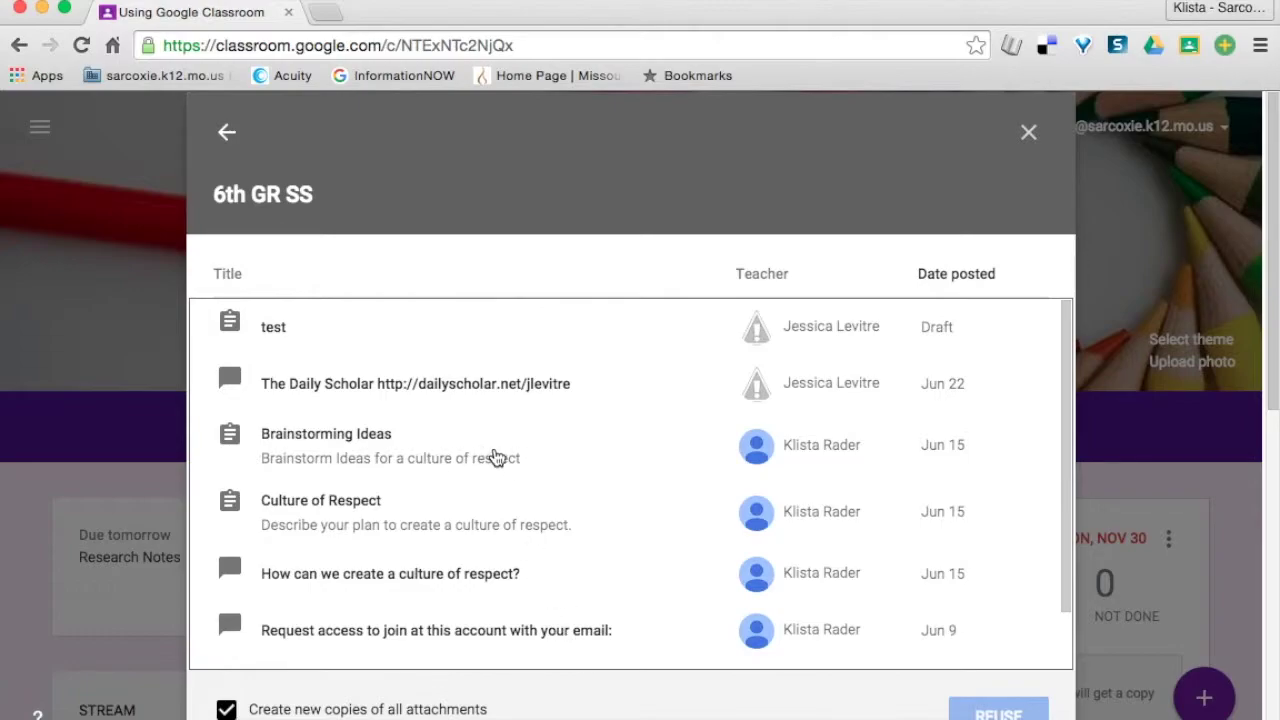
left_click(488, 463)
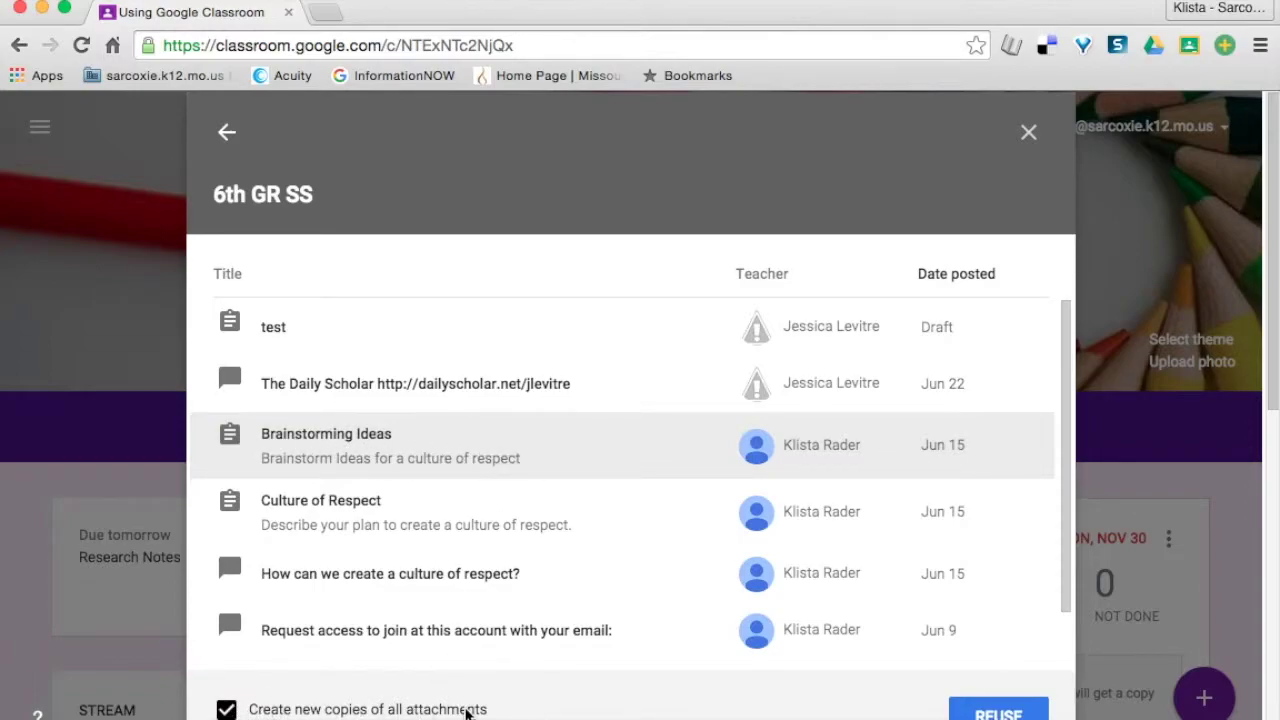
left_click(994, 714)
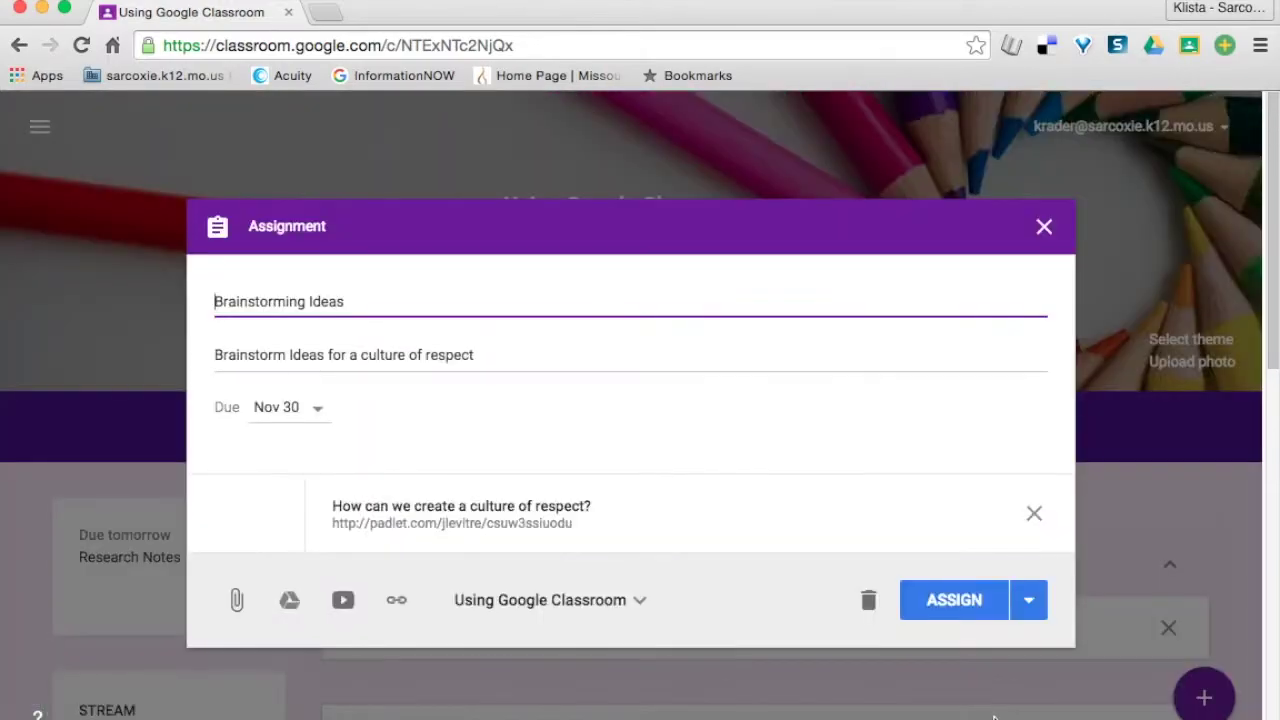
- Confirm Using Google Classroom is the only target class and assign Brainstorming Ideas, due Nov 30
left_click(638, 603)
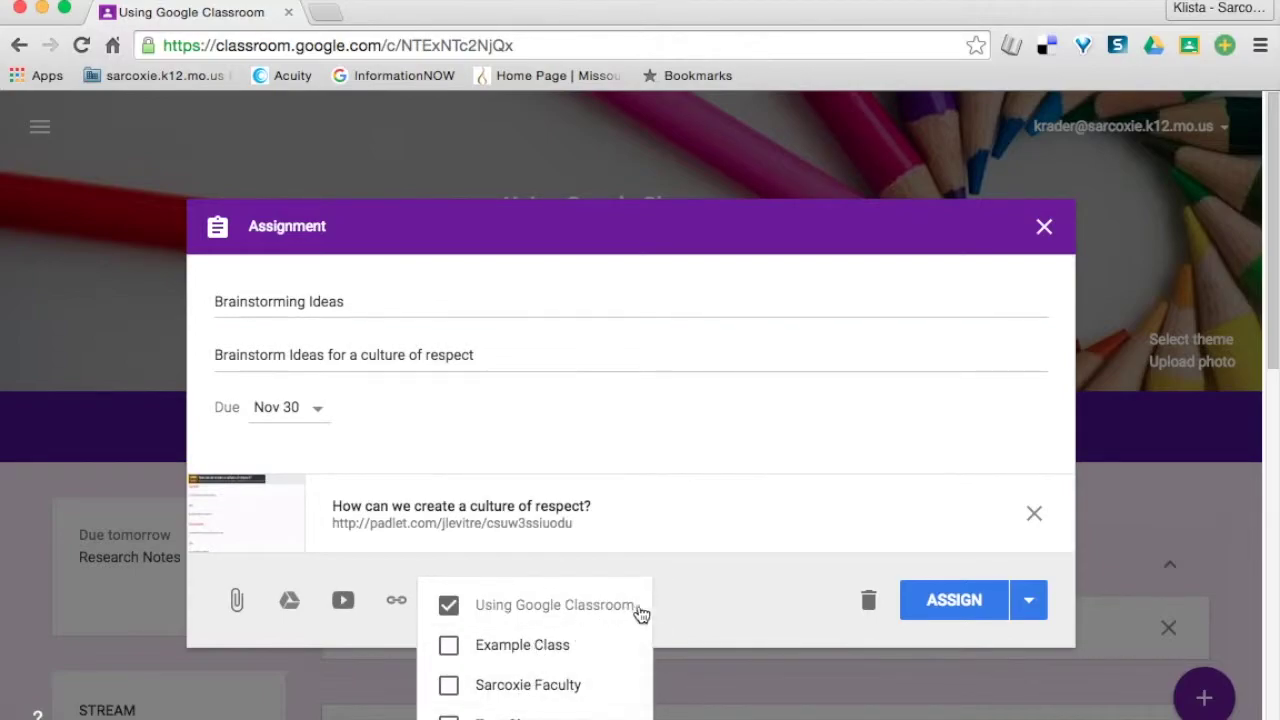
left_click(703, 603)
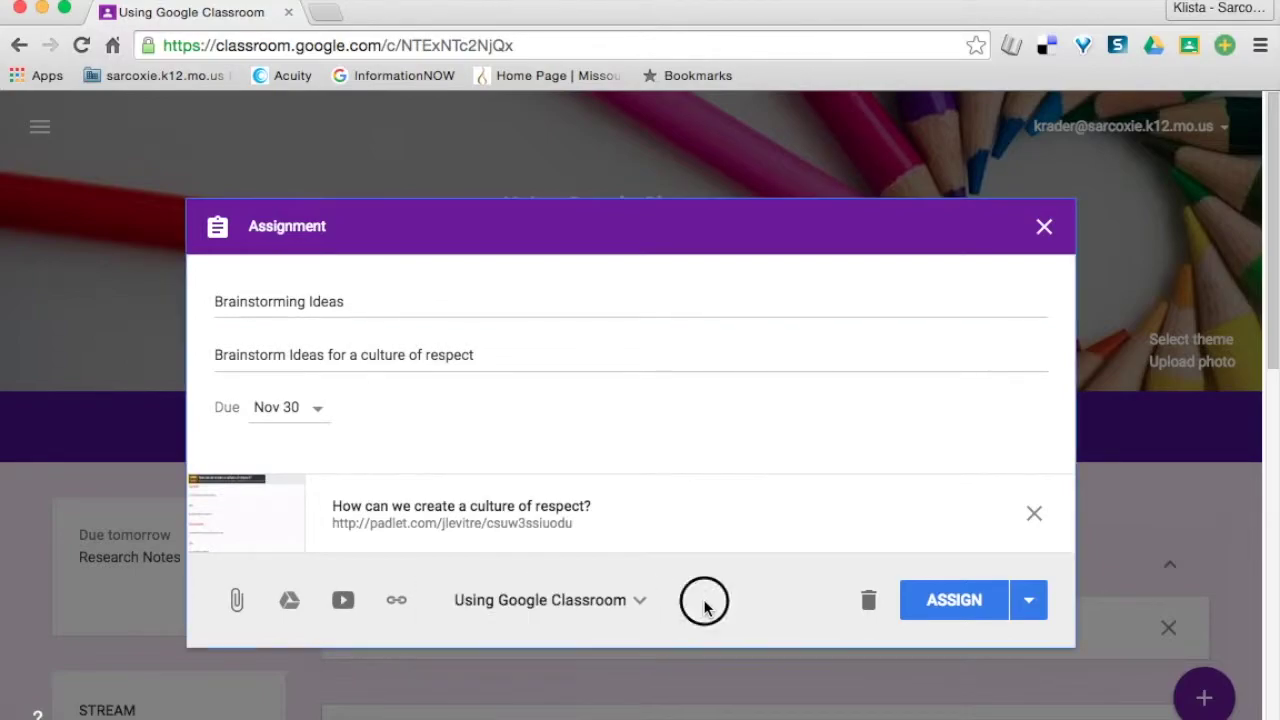
left_click(961, 600)
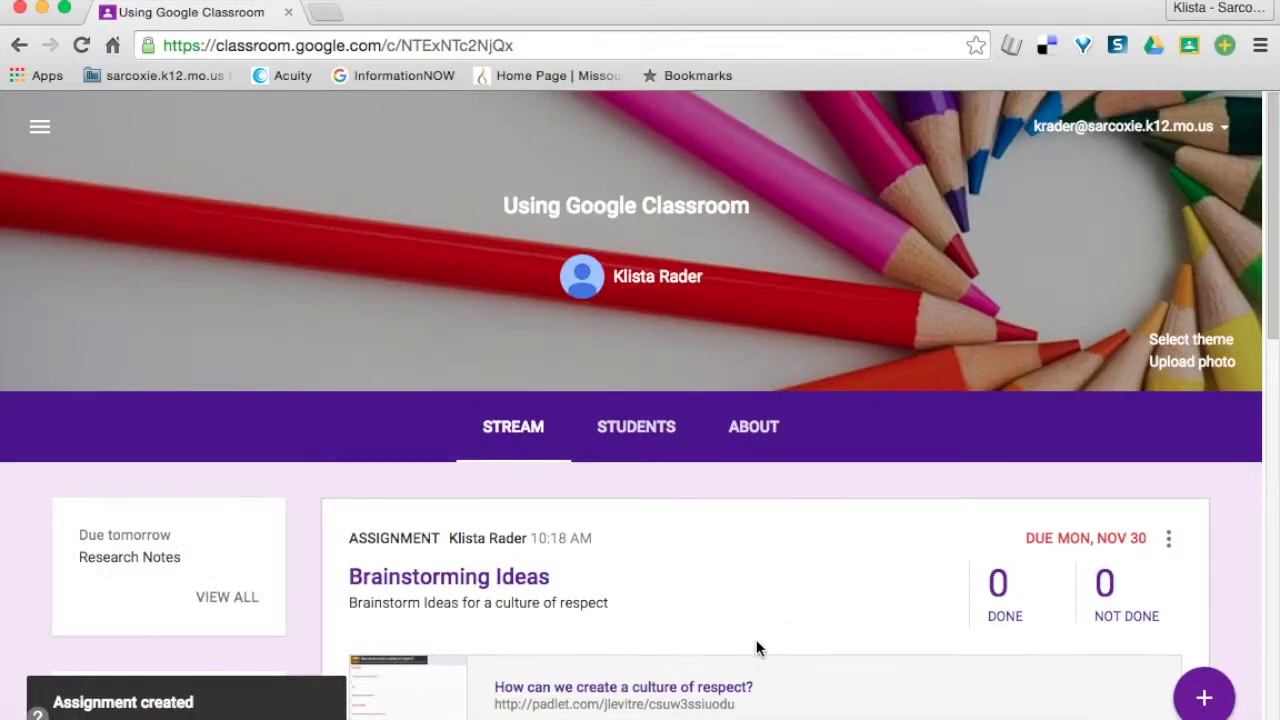
scroll(756, 639, "down", 3)
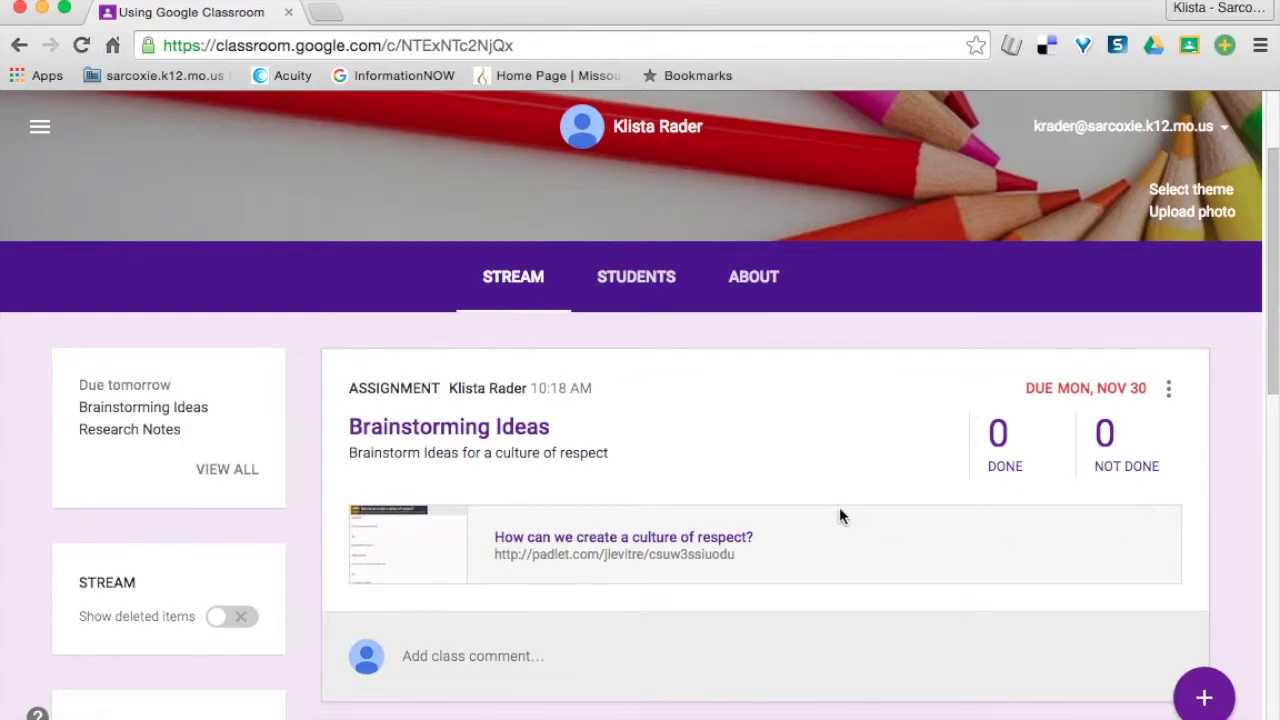
scroll(818, 485, "down", 3)
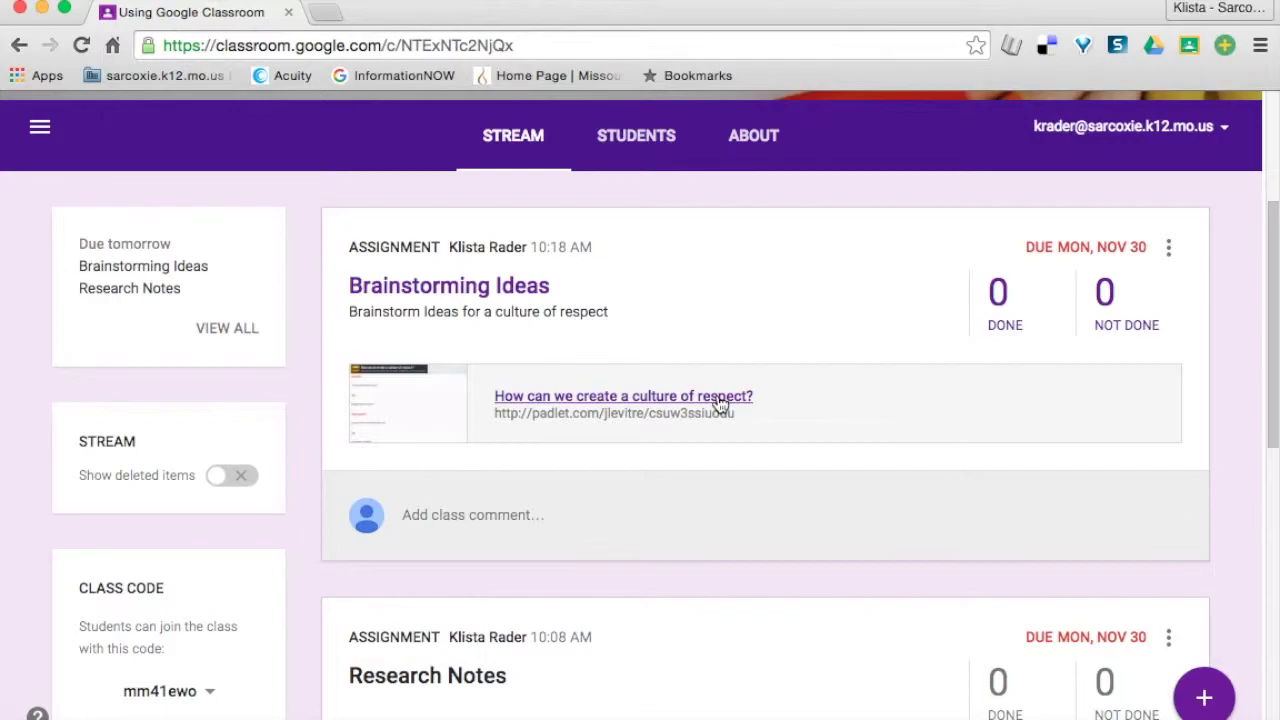
scroll(846, 397, "up", 2)
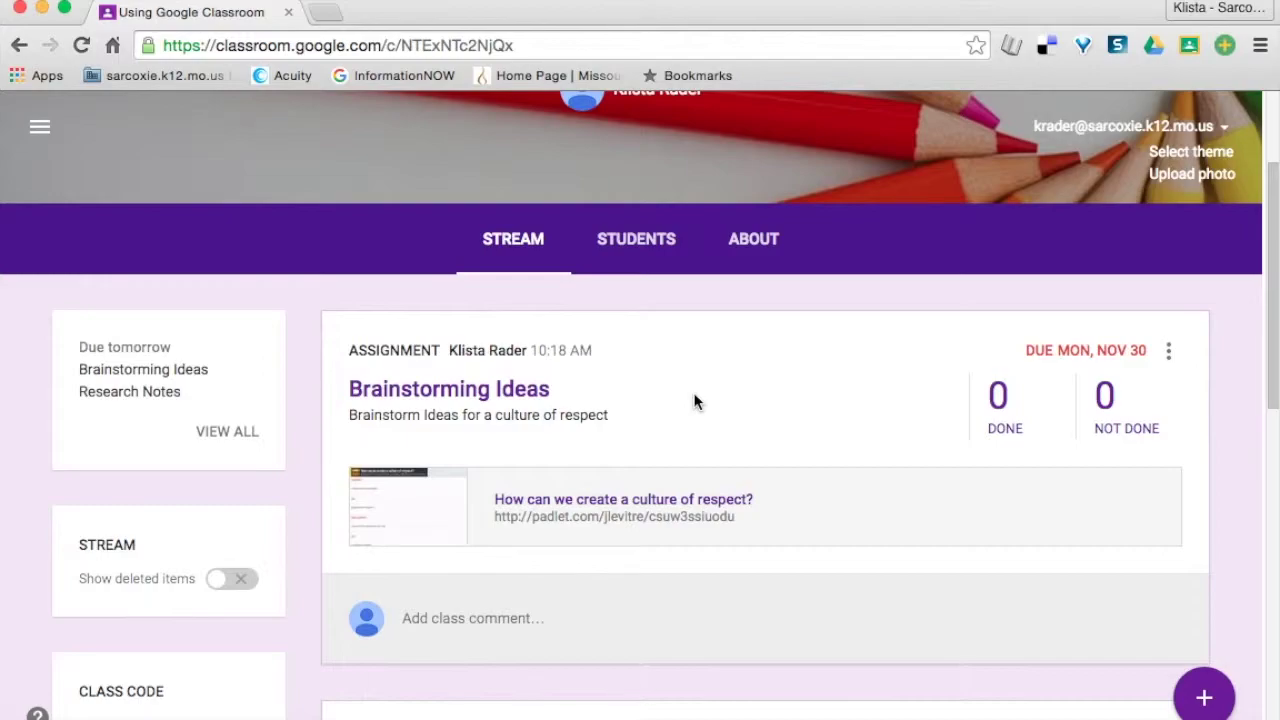
scroll(695, 400, "up", 1)
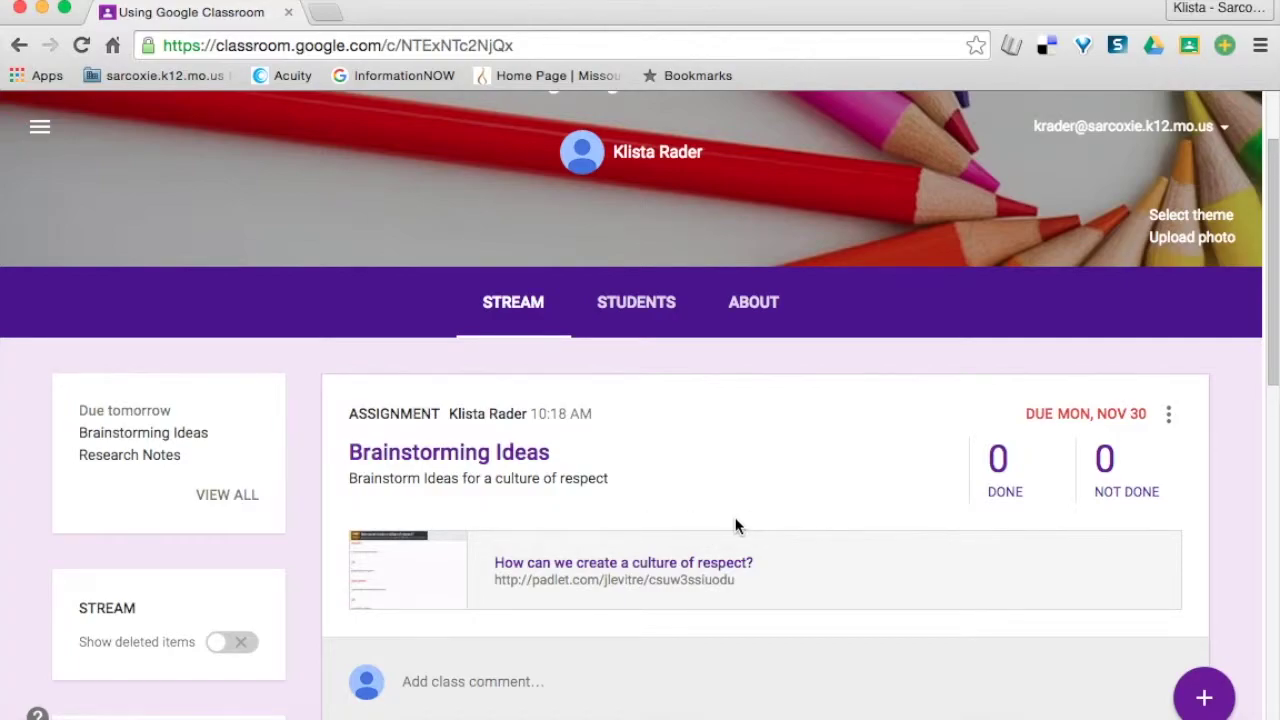
left_click(707, 566)
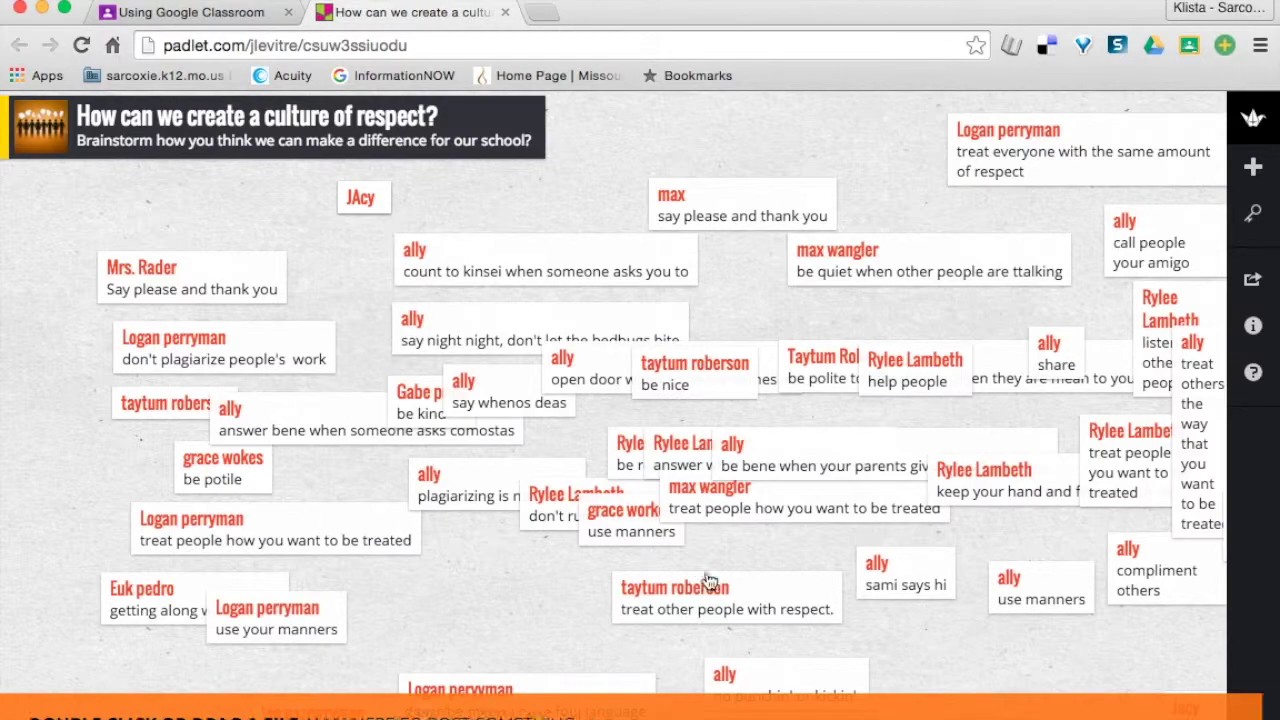
left_click(506, 12)
scroll(719, 448, "up", 1)
scroll(719, 457, "up", 1)
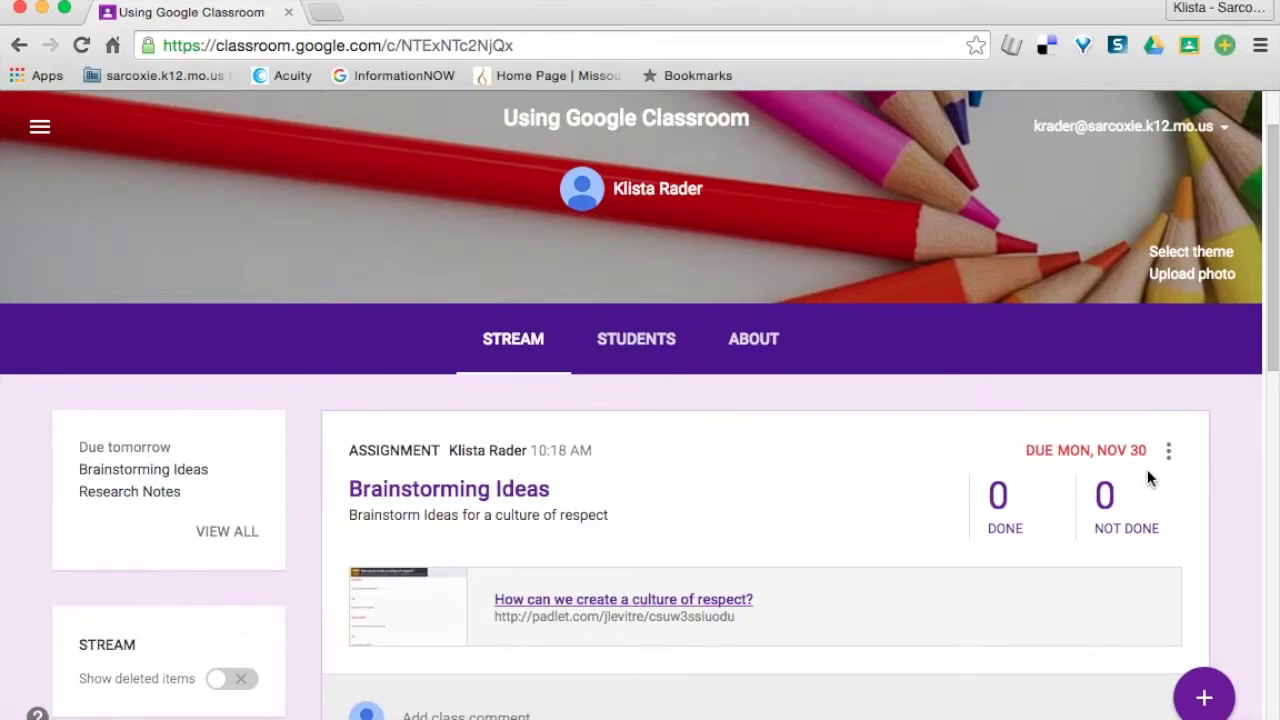
- Edit Brainstorming Ideas, remove its Padlet link, and start adding a new web link
left_click(1169, 453)
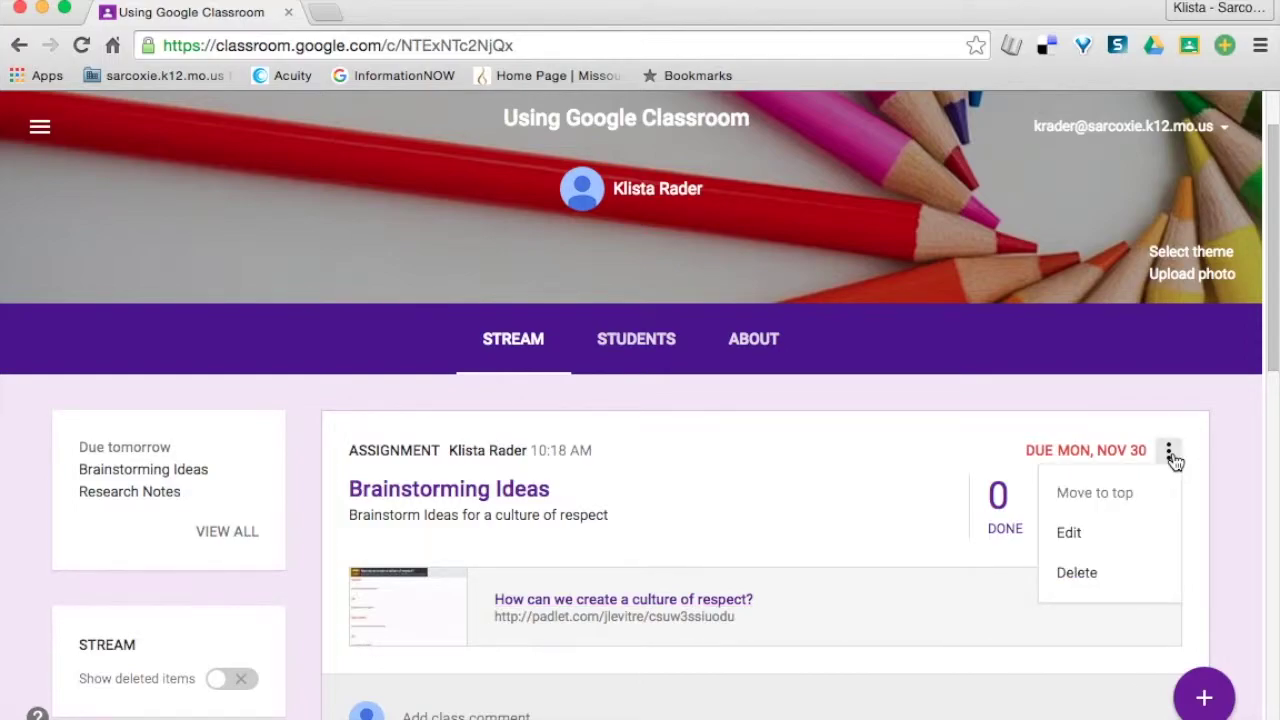
left_click(1073, 533)
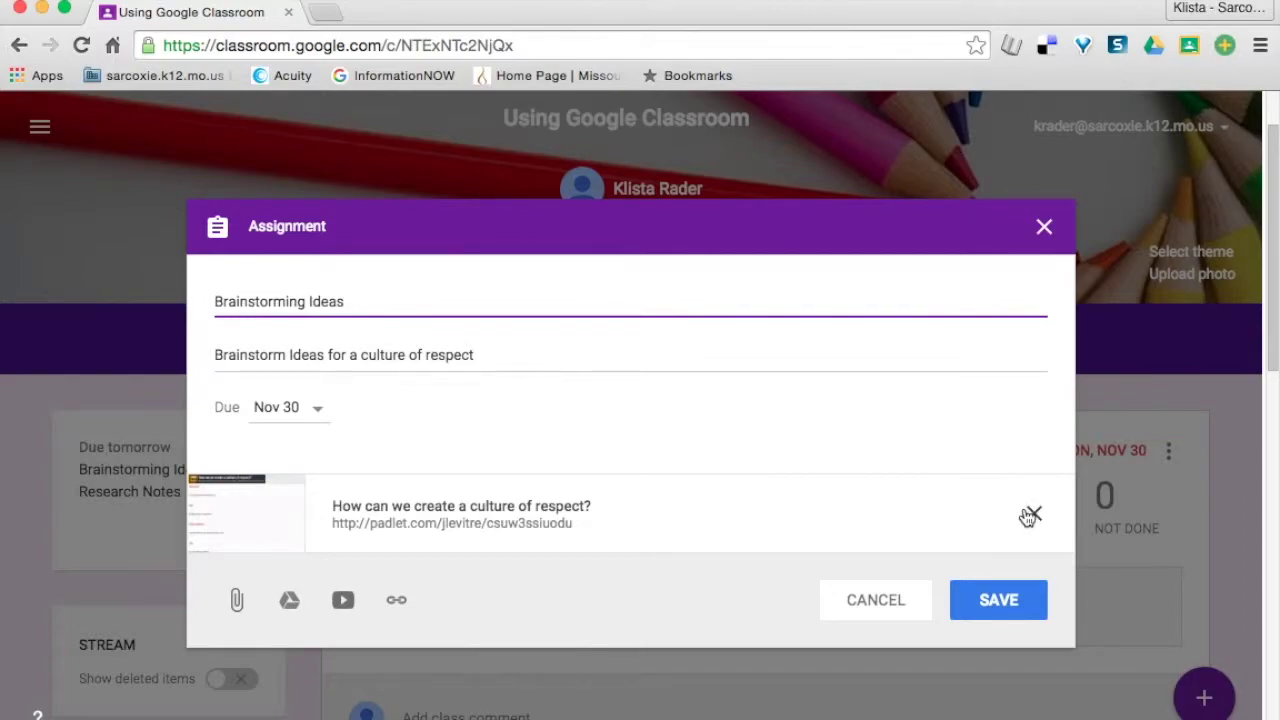
left_click(1035, 516)
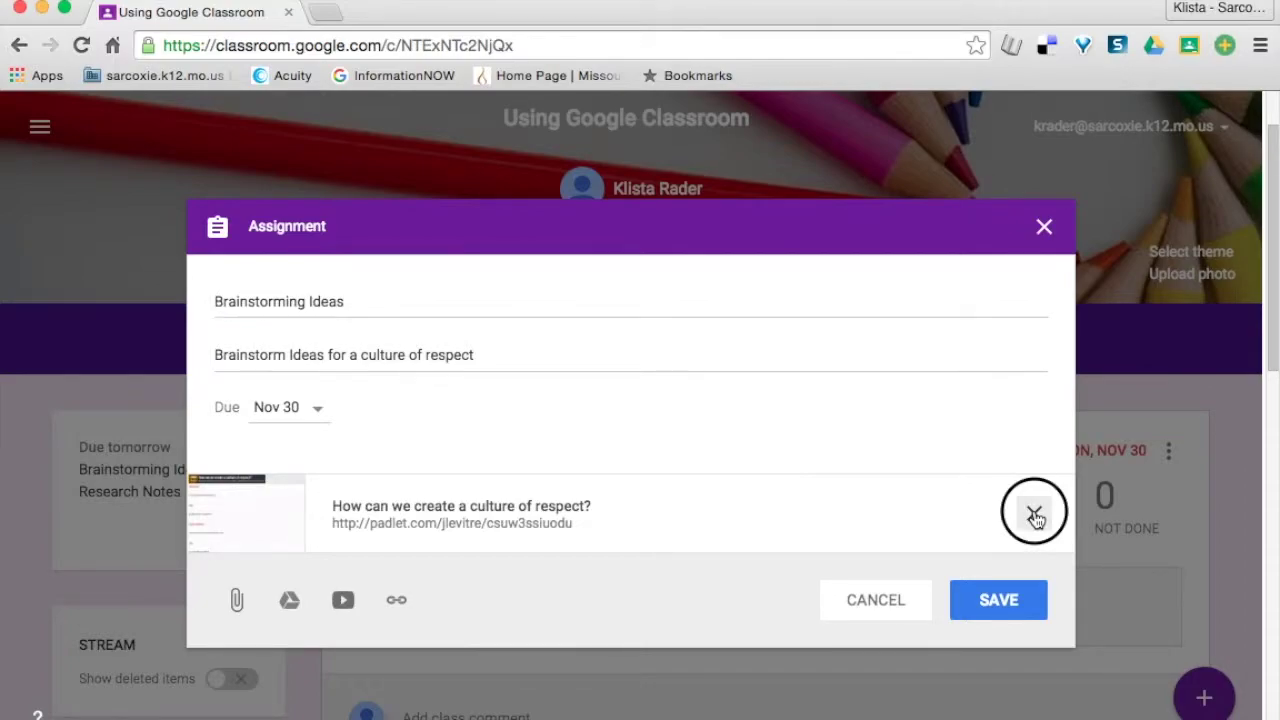
left_click(397, 522)
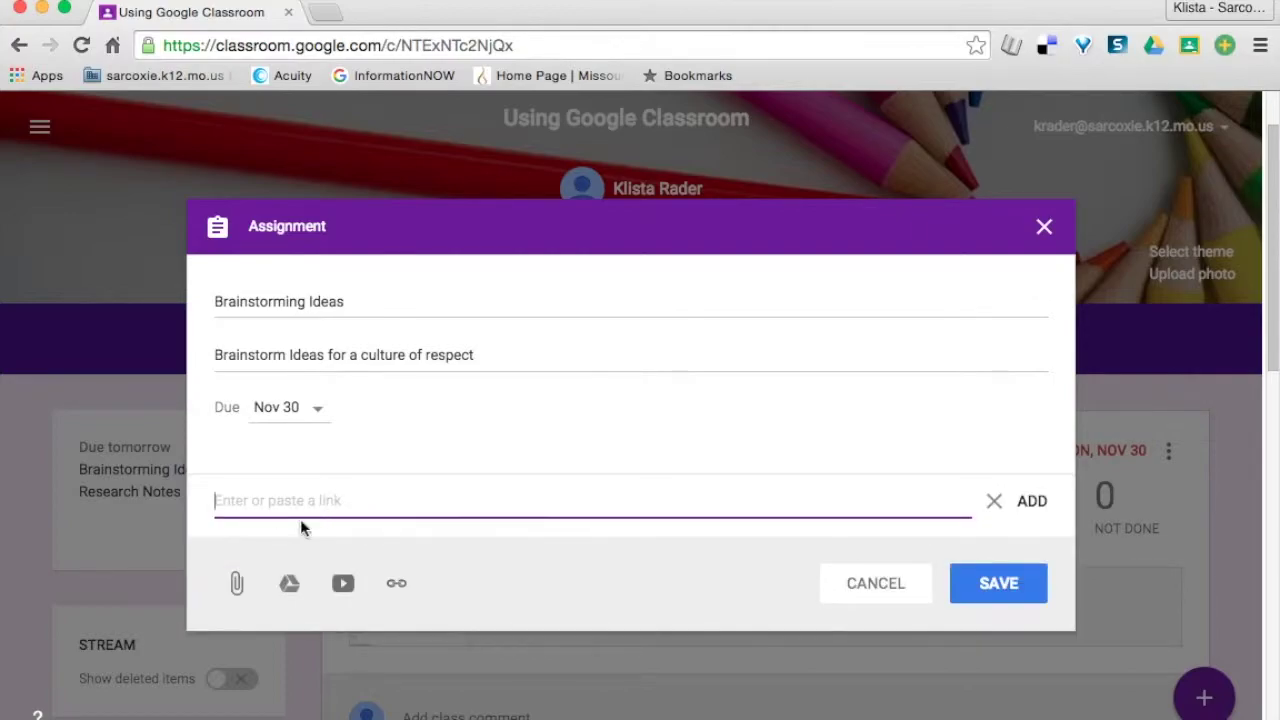